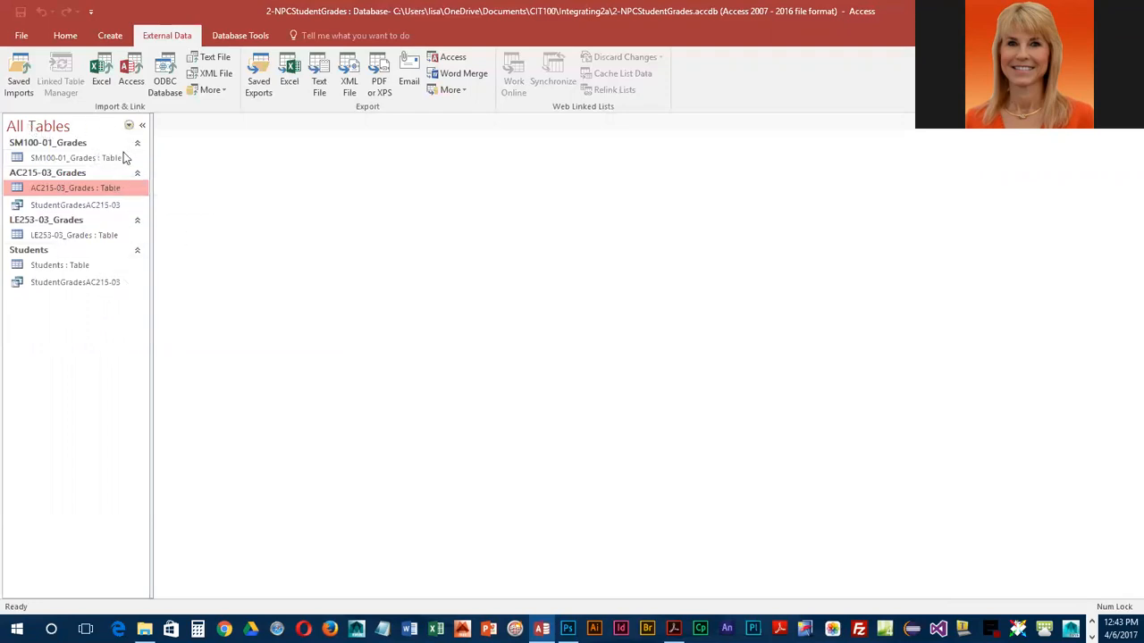
# Group the database objects in the navigation list by Object Type
pyautogui.click(129, 124)
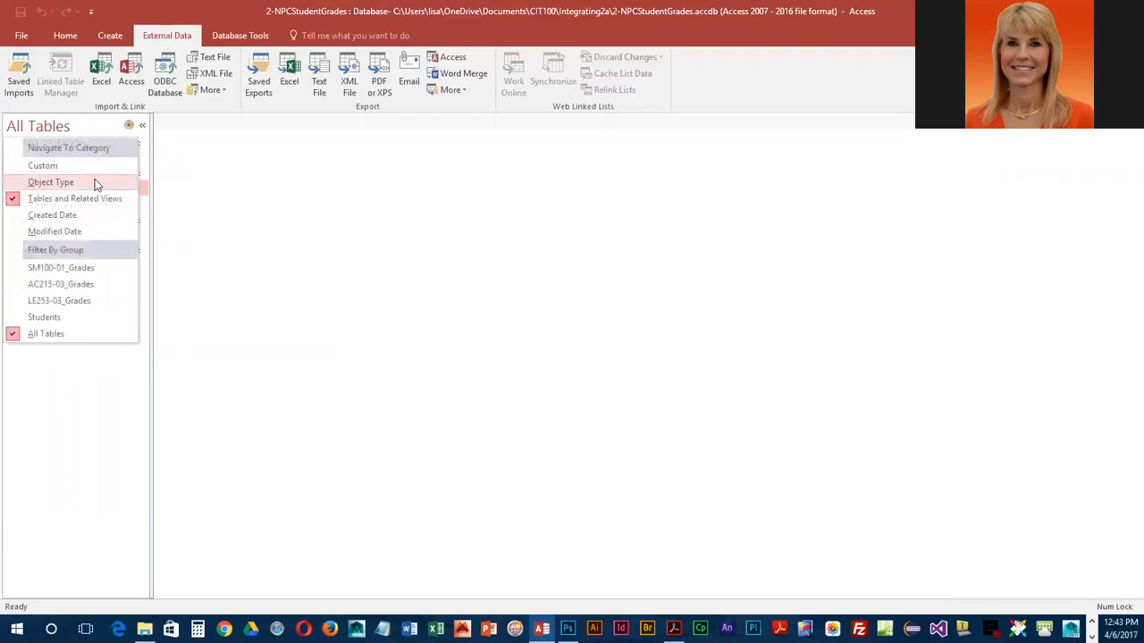
pyautogui.click(51, 183)
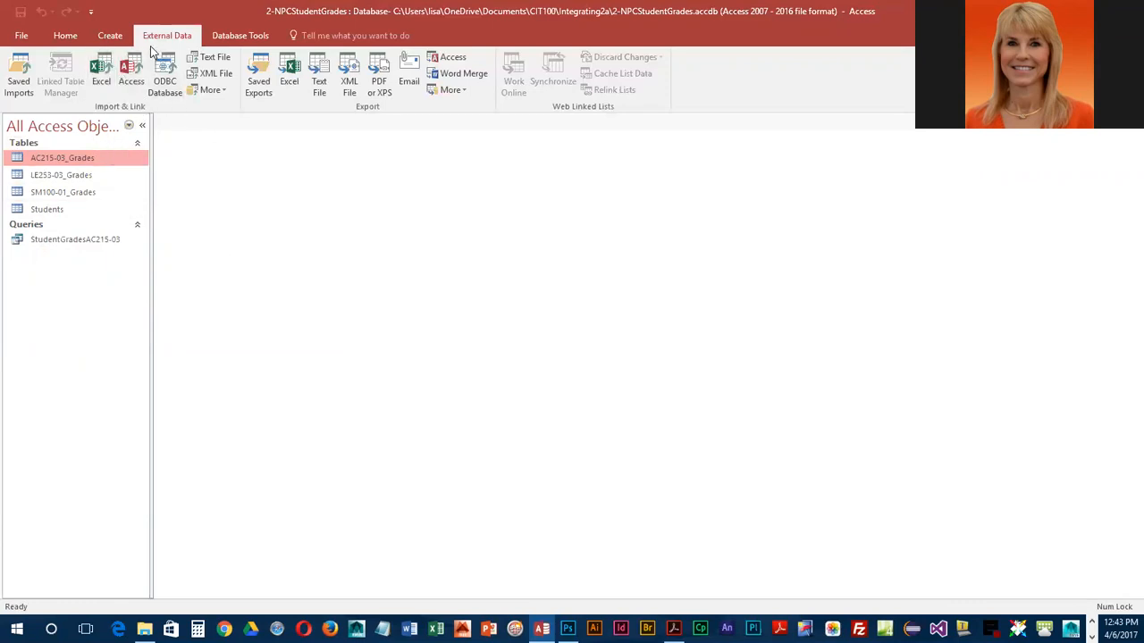
# Start importing the Excel workbook NPCBegThGrades.xlsx from the CIT100\Integrating2a folder into a new table in the current database
pyautogui.click(101, 71)
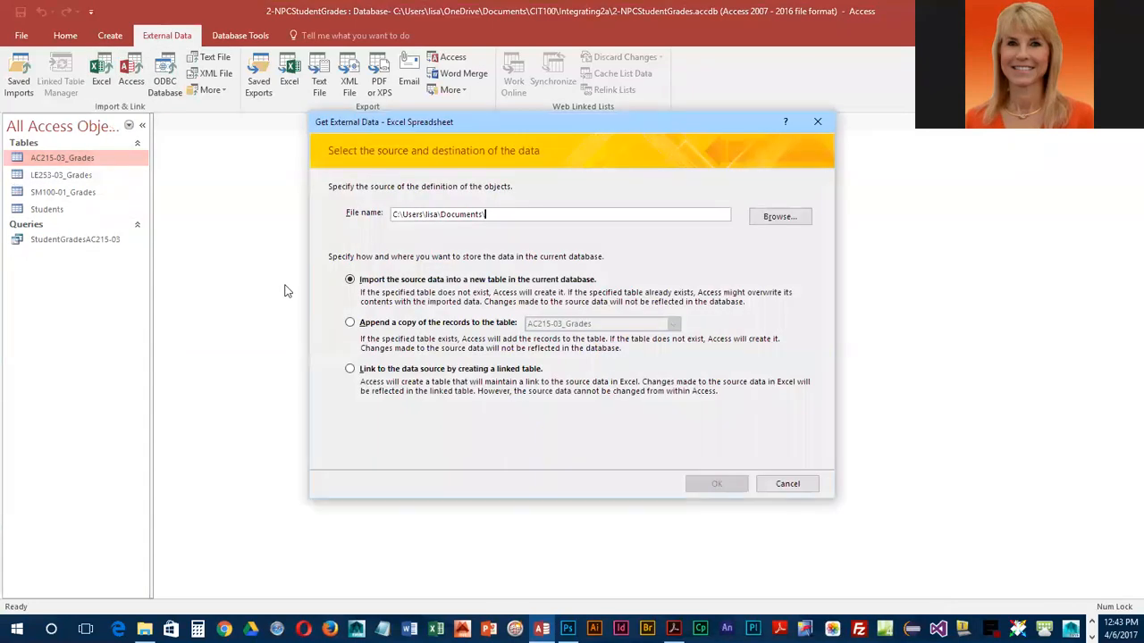
pyautogui.click(779, 217)
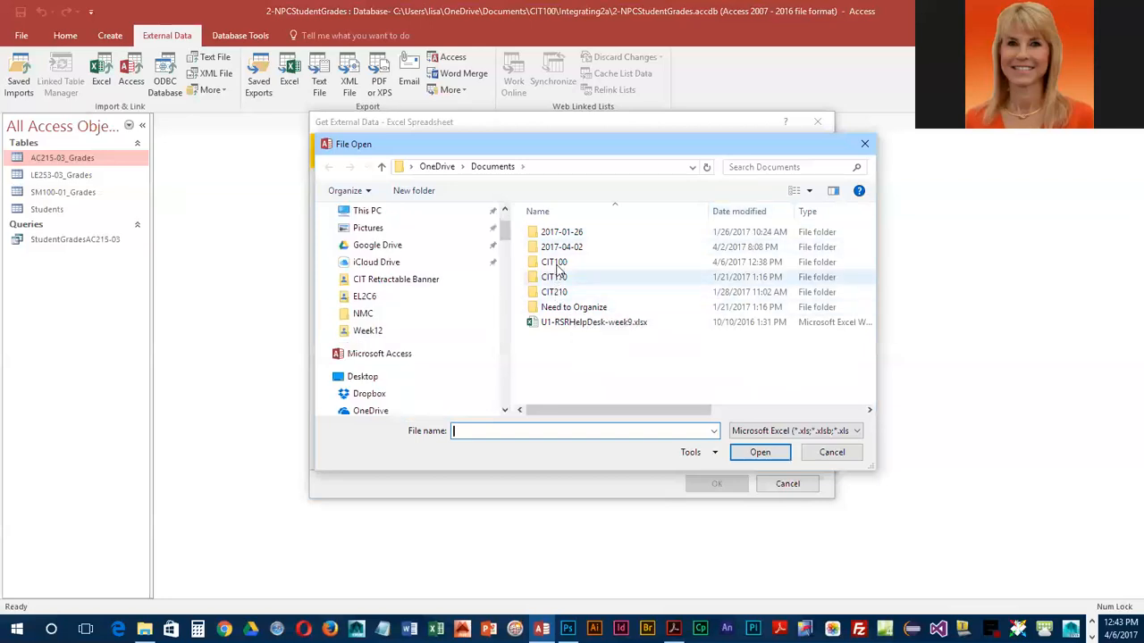
pyautogui.doubleClick(554, 262)
pyautogui.doubleClick(569, 384)
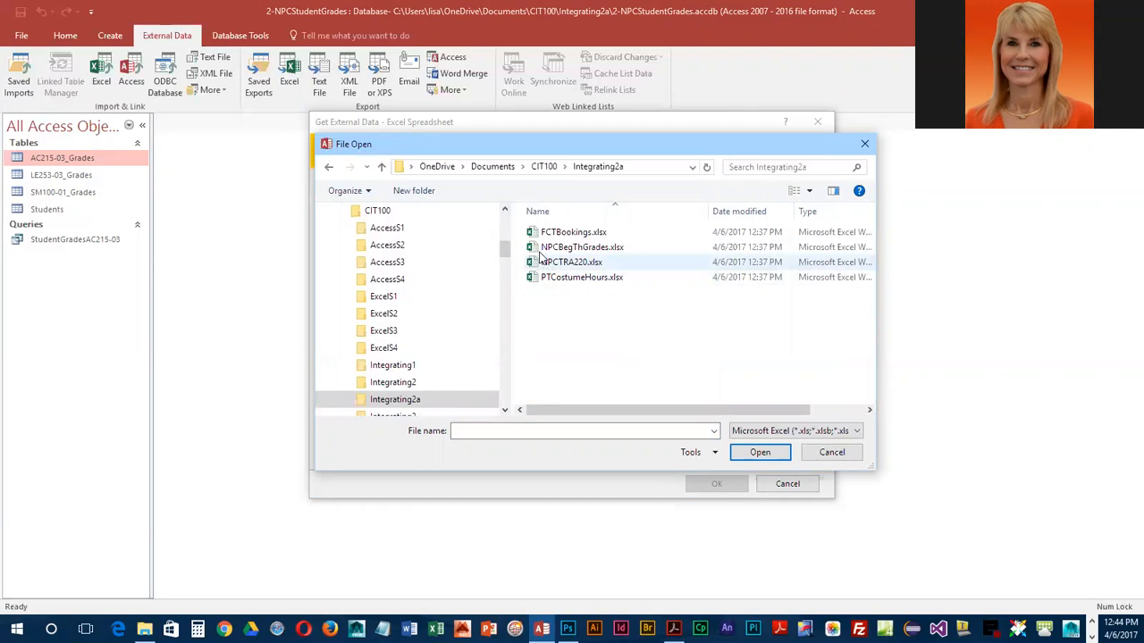
pyautogui.click(551, 249)
pyautogui.click(758, 453)
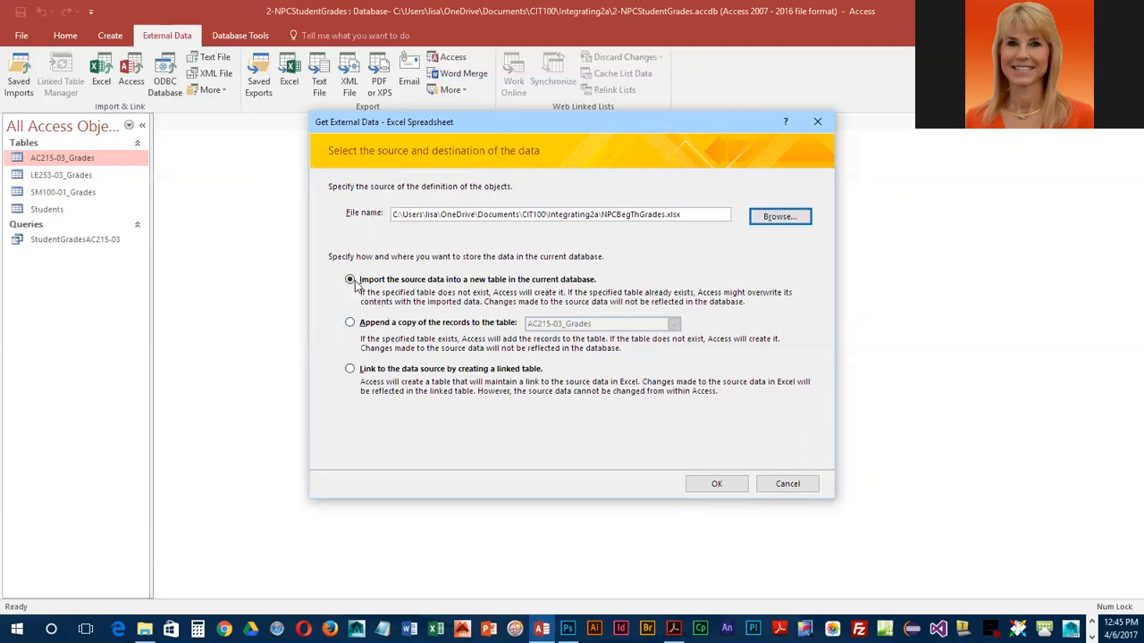
pyautogui.click(720, 481)
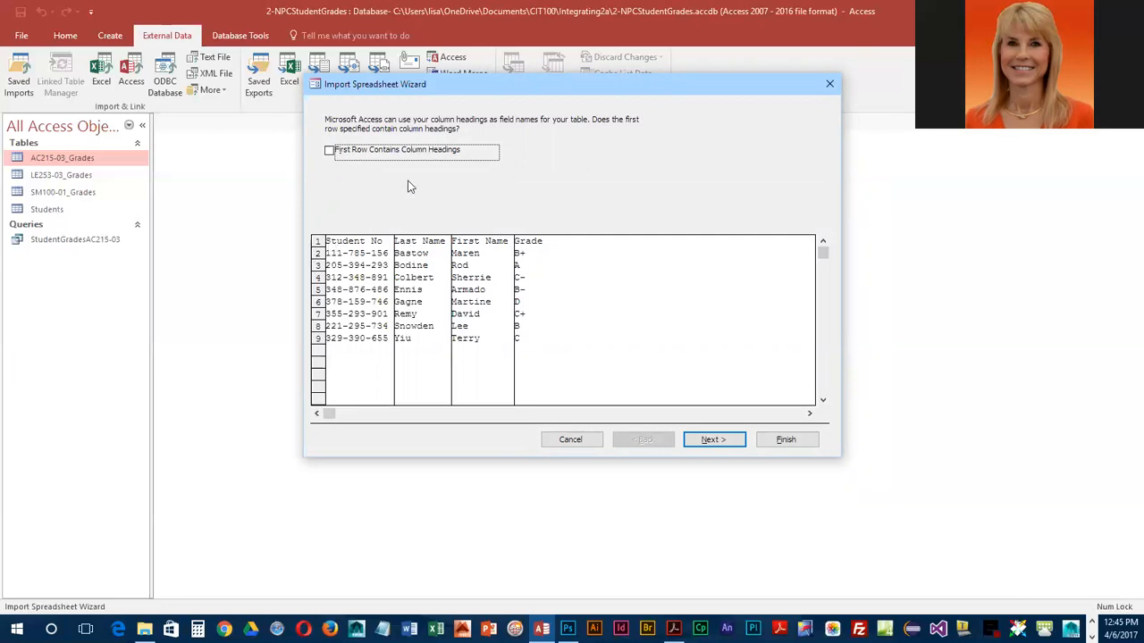
# Use the first row as column headings and review the field options of each column, keeping their settings
pyautogui.click(330, 152)
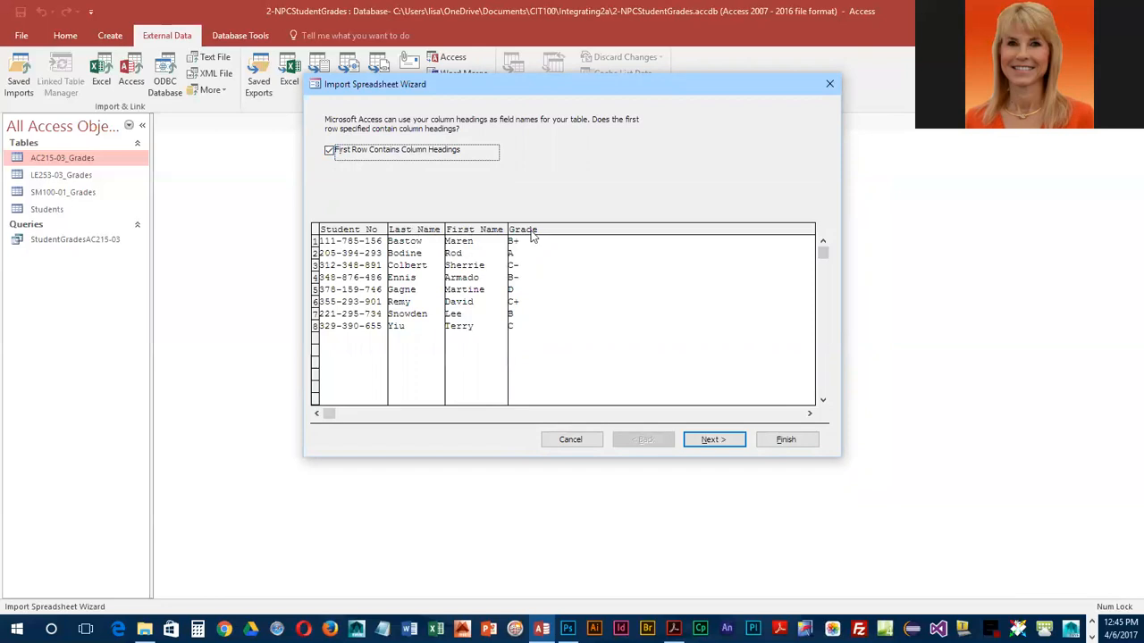
pyautogui.click(723, 439)
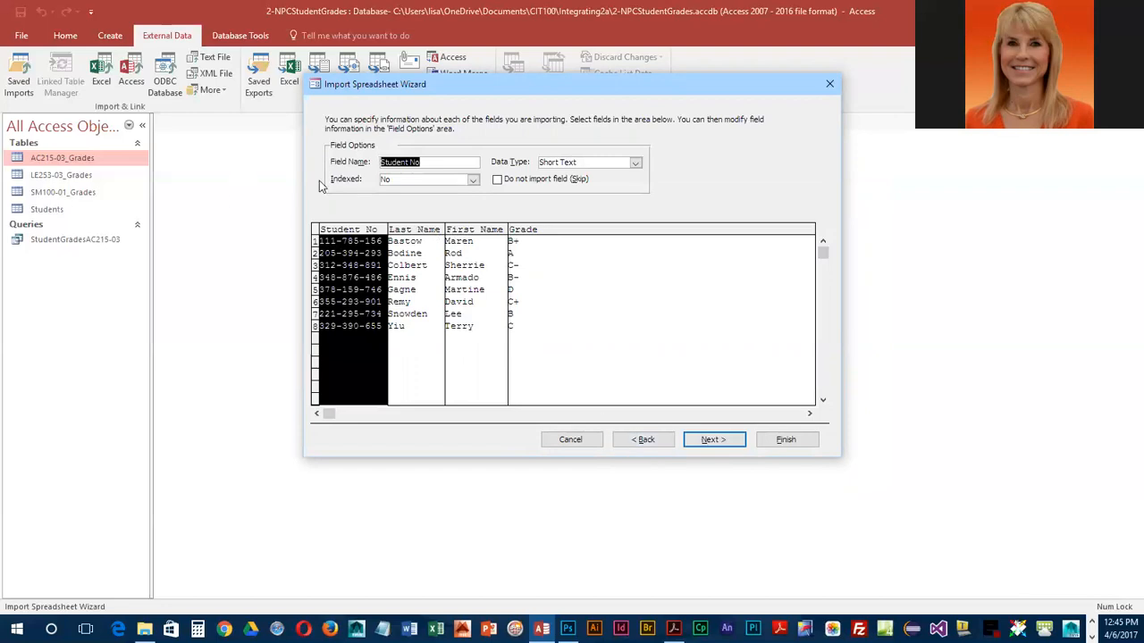
pyautogui.click(401, 229)
pyautogui.click(466, 231)
pyautogui.click(530, 231)
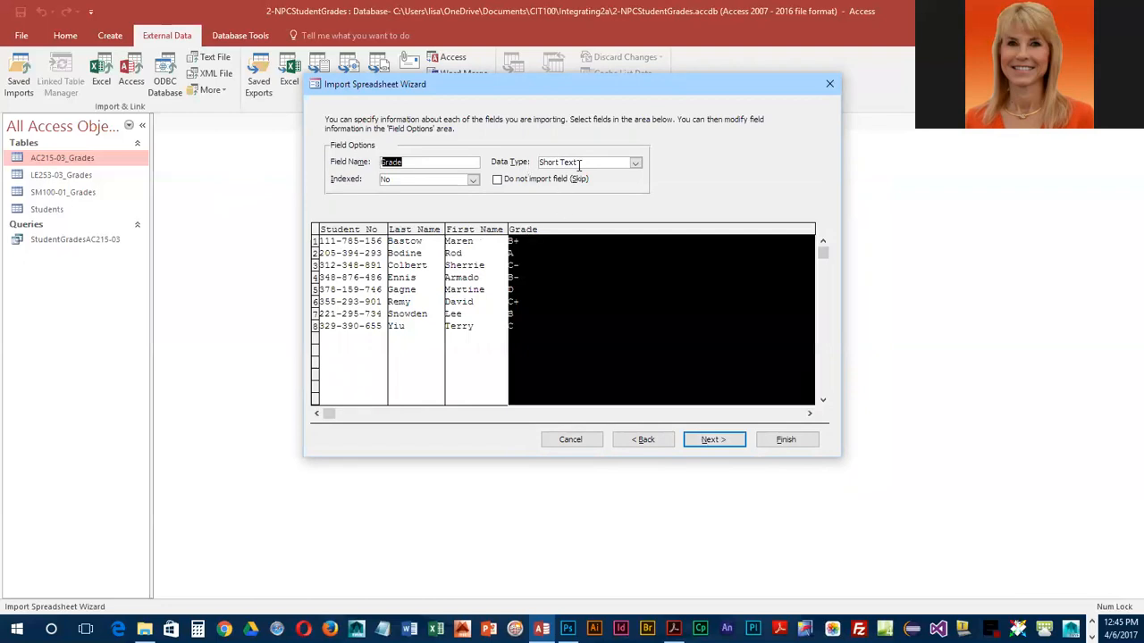
pyautogui.click(488, 231)
pyautogui.click(436, 232)
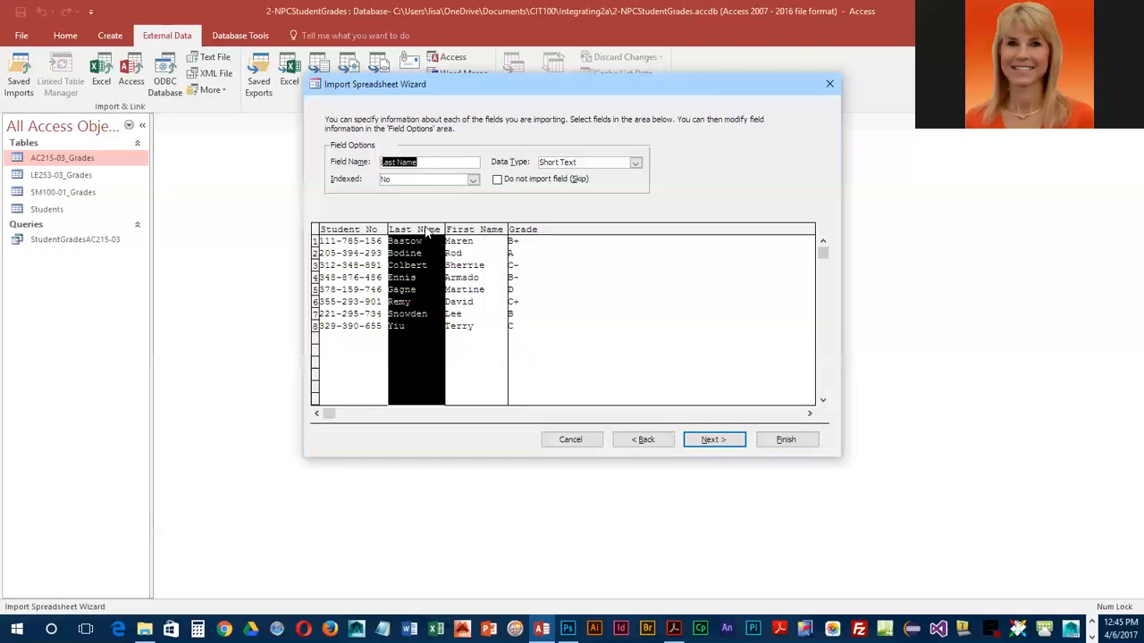
pyautogui.click(350, 233)
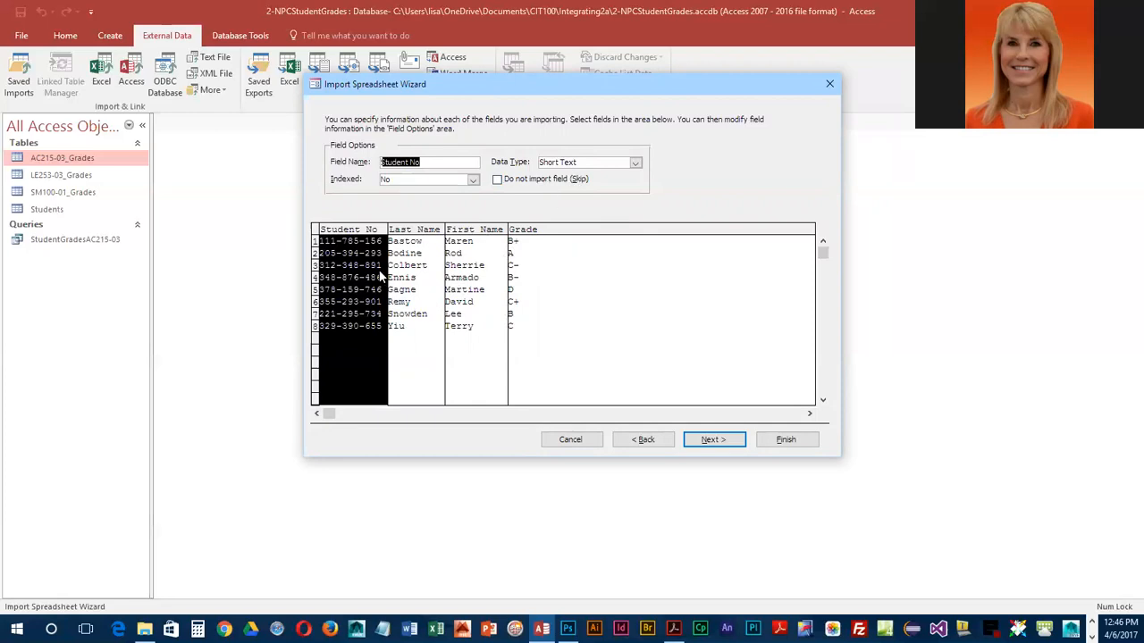
pyautogui.click(721, 440)
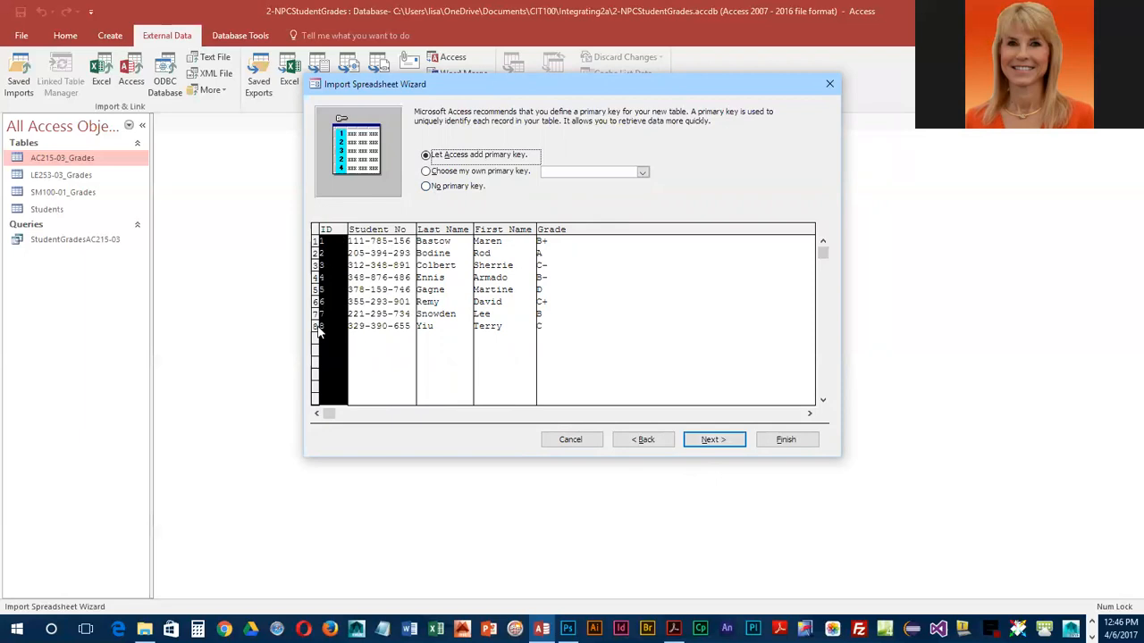
# Choose the Student No field as the imported table's own primary key
pyautogui.click(403, 232)
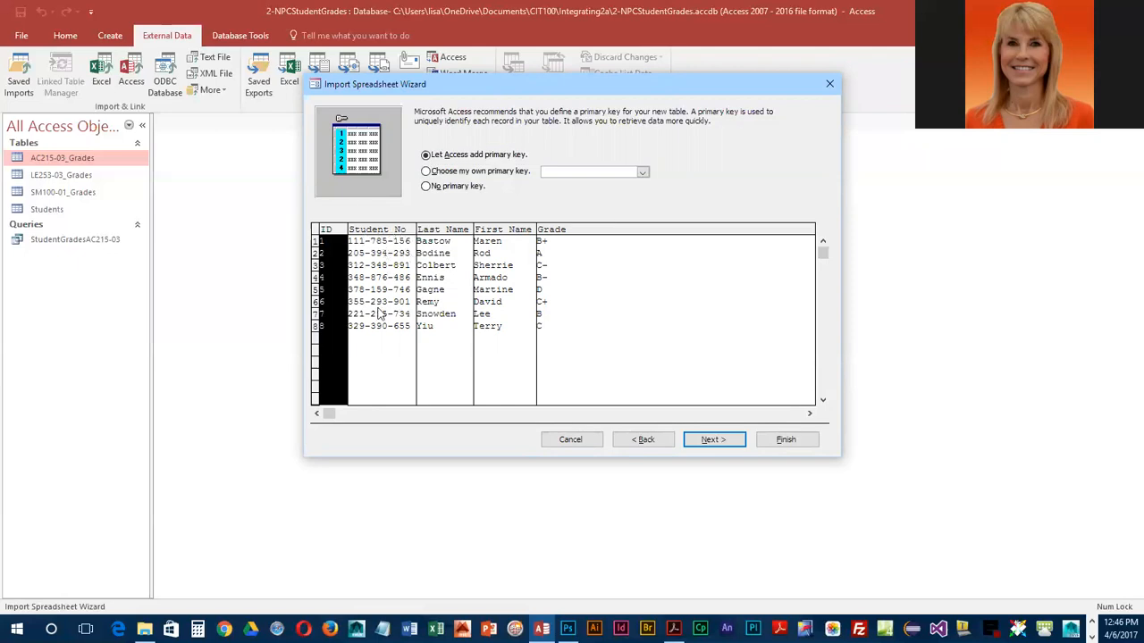
pyautogui.click(426, 171)
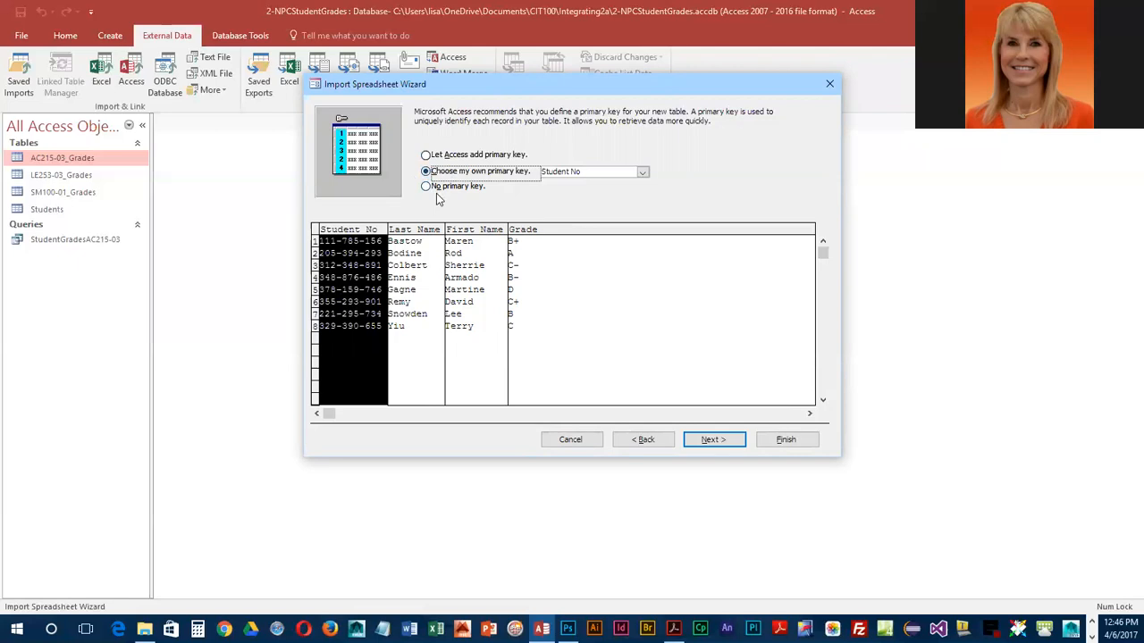
pyautogui.click(641, 172)
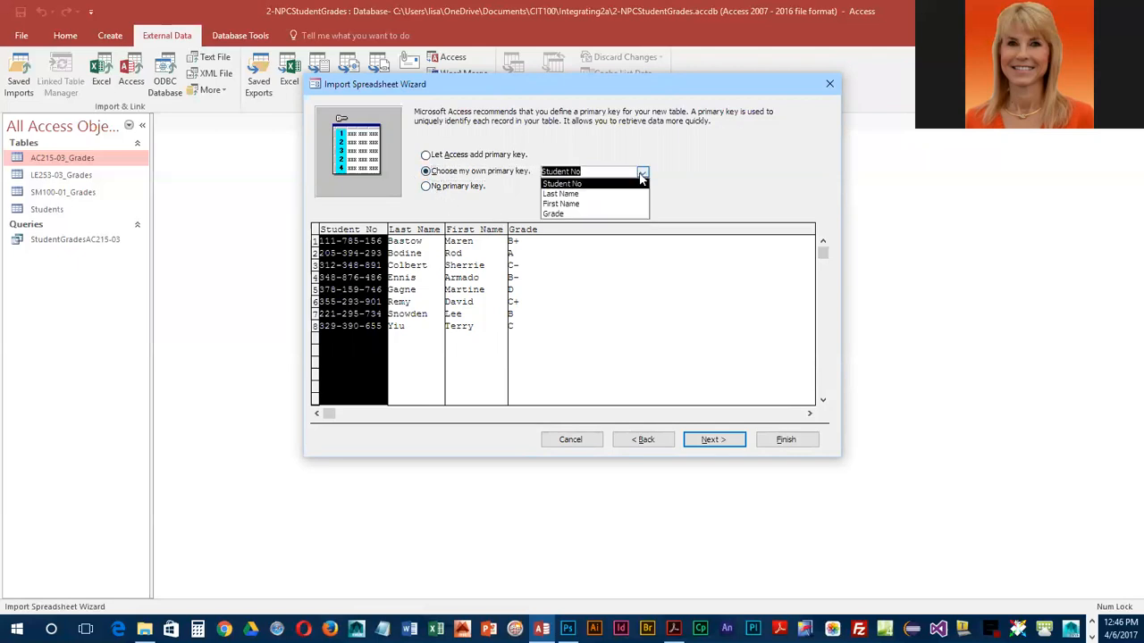
pyautogui.click(555, 183)
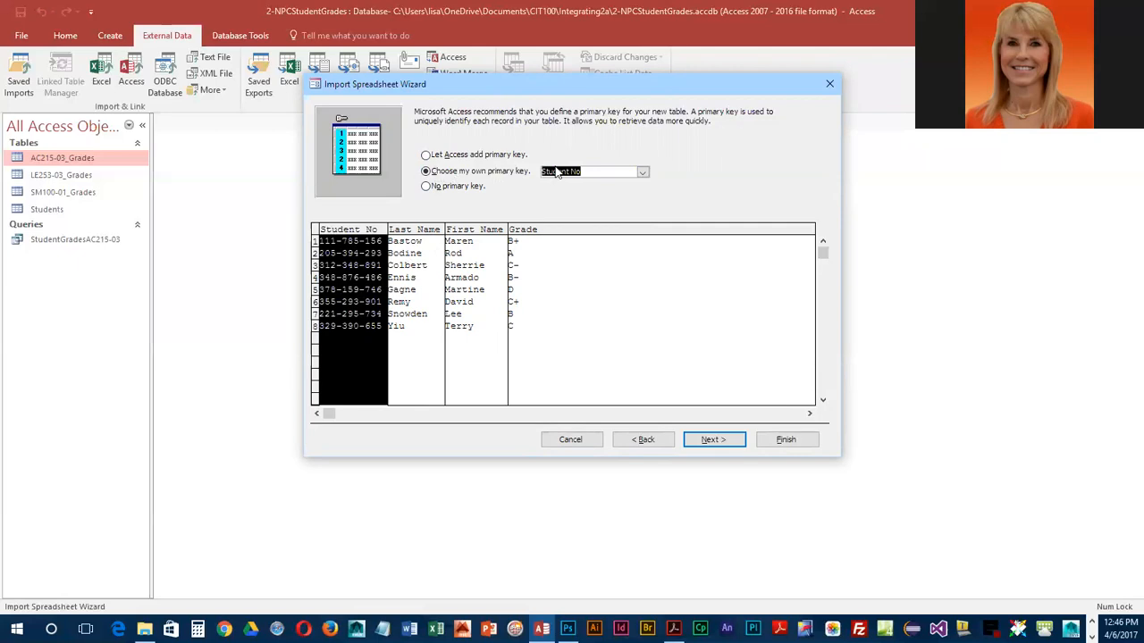
pyautogui.click(715, 441)
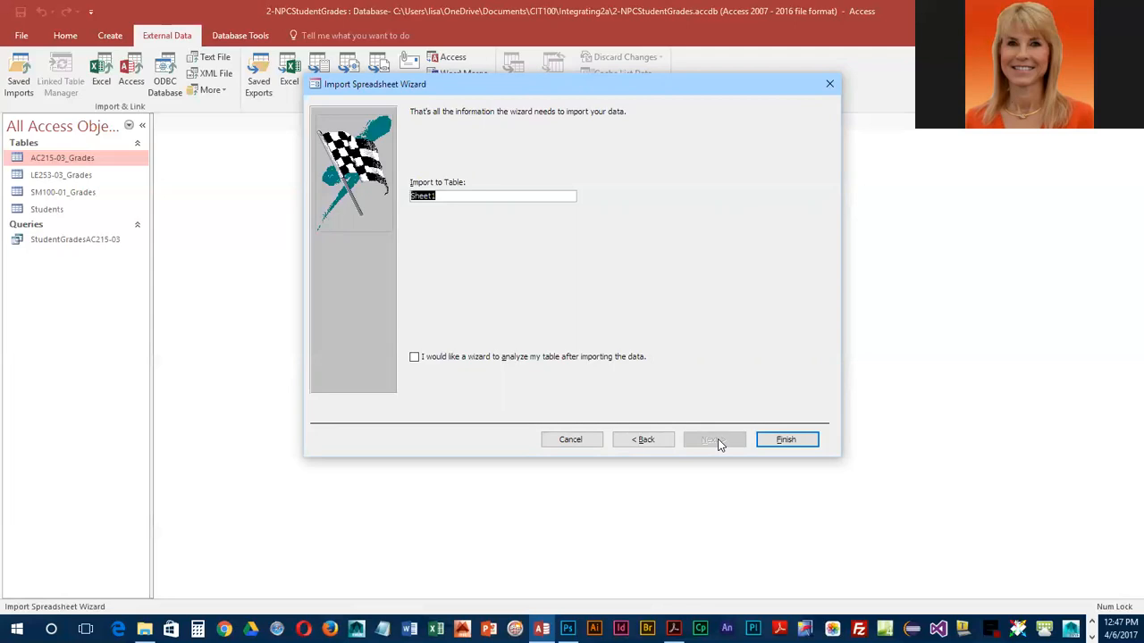
# Name the imported table BegThGrades and finish the import without saving the import steps
pyautogui.write('BegThGrades')
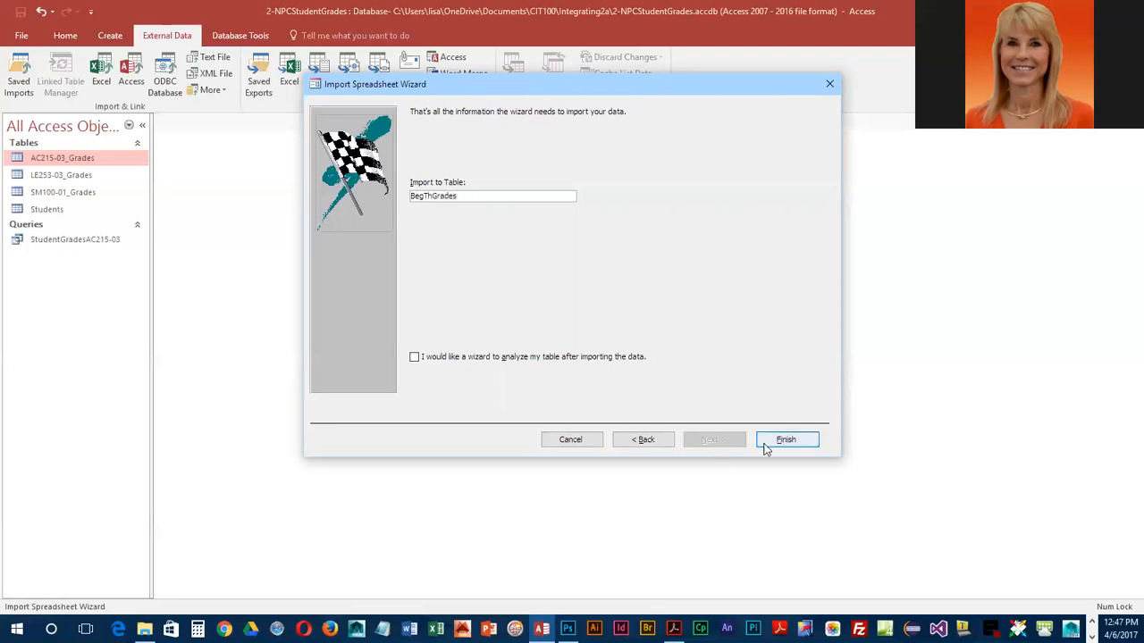
pyautogui.click(785, 442)
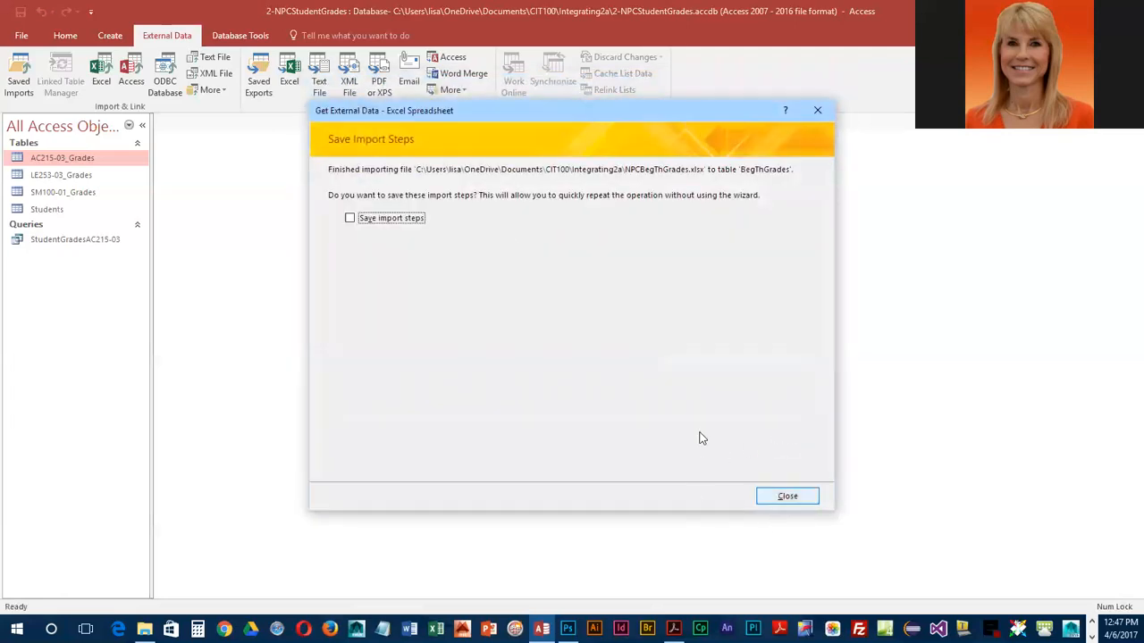
pyautogui.click(774, 496)
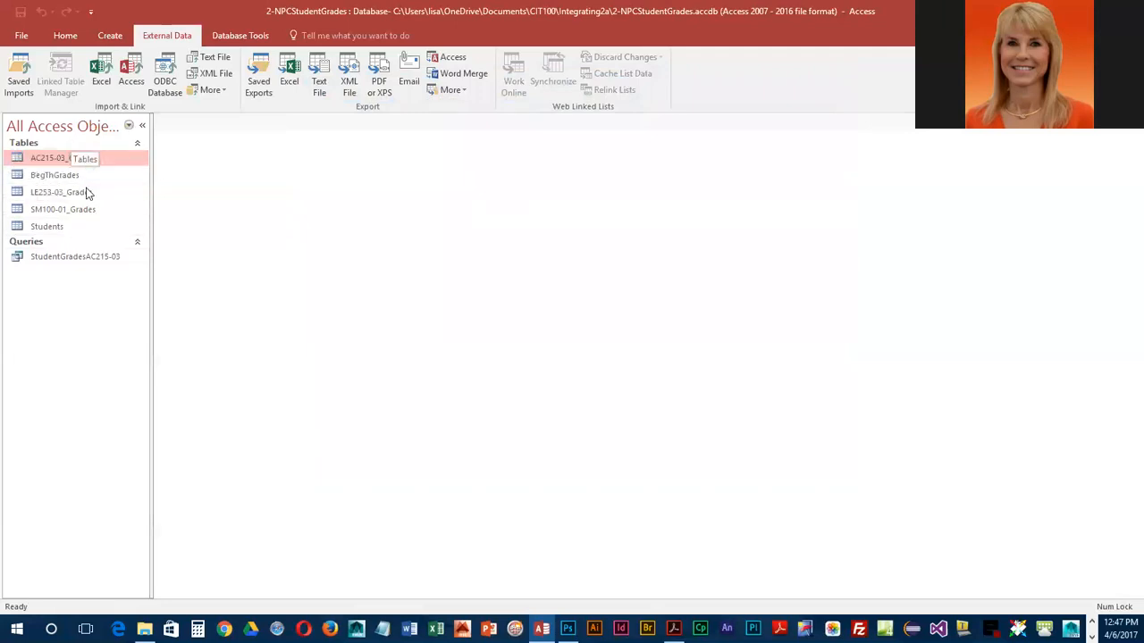
# Open the BegThGrades table and switch it to Design view
pyautogui.doubleClick(36, 175)
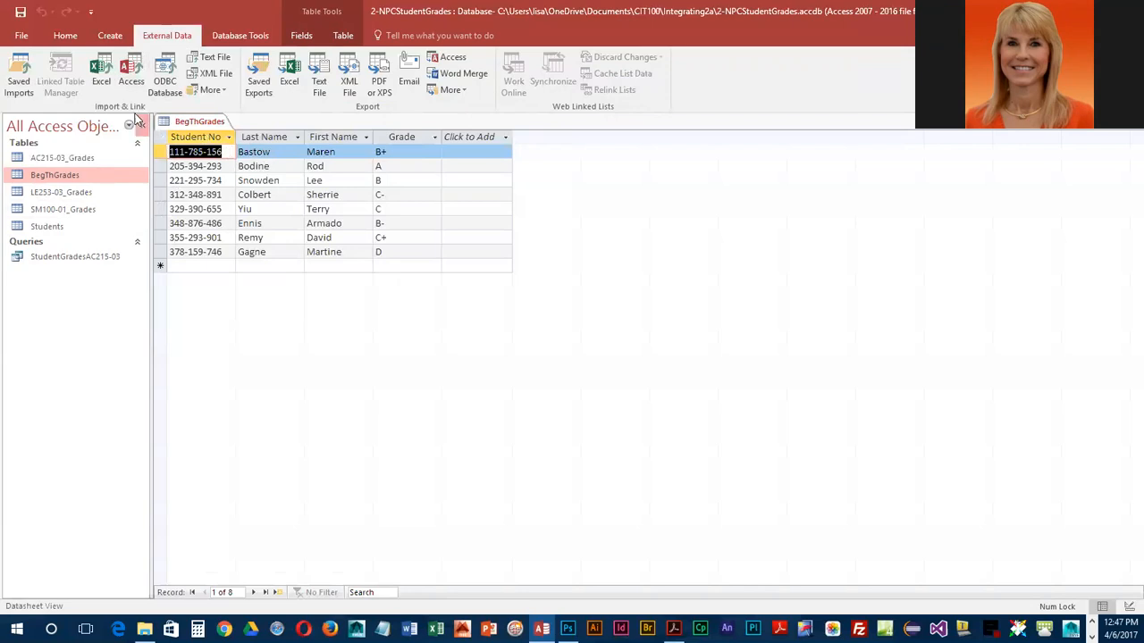
pyautogui.click(66, 37)
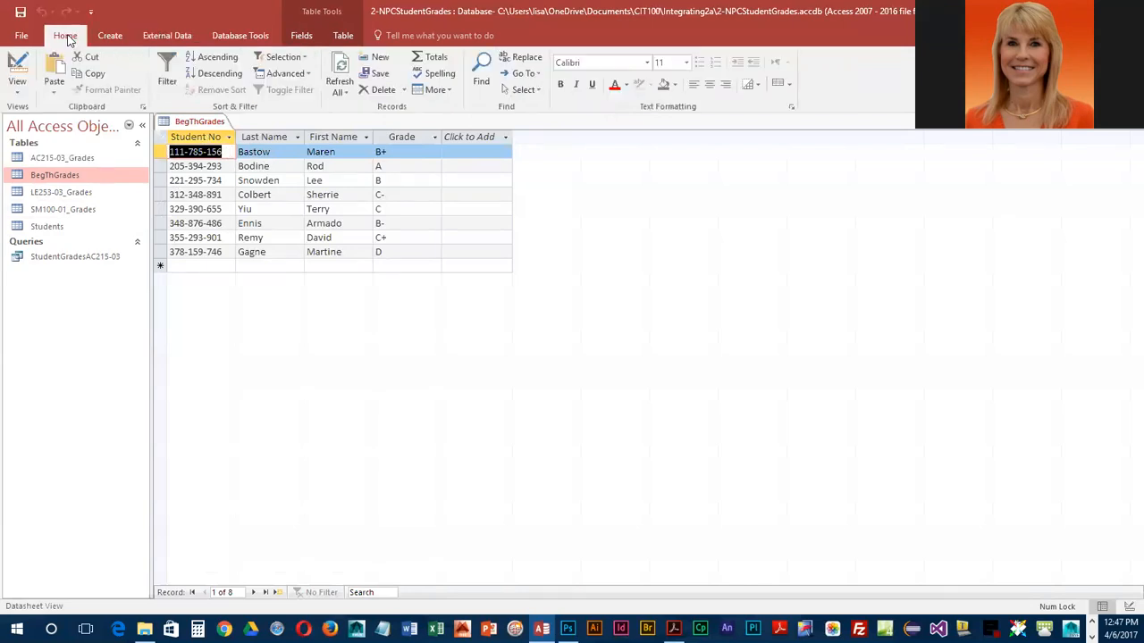
pyautogui.click(20, 68)
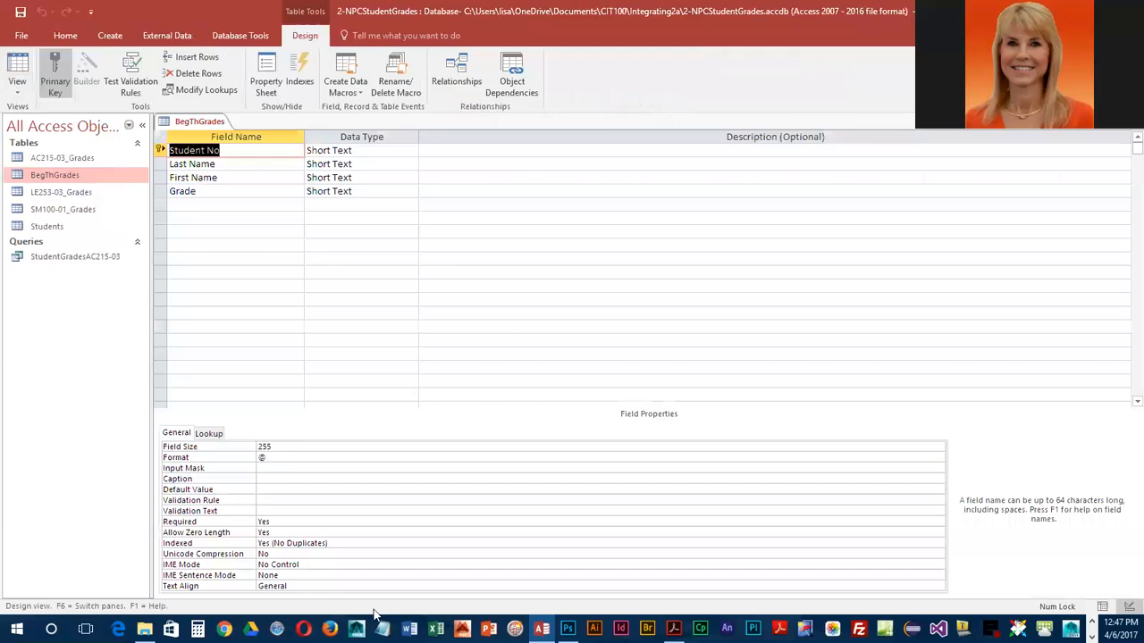
# Check the properties of the Last Name, First Name, Grade and Student No fields, and close the BegThGrades table
pyautogui.click(224, 164)
pyautogui.click(225, 178)
pyautogui.click(224, 190)
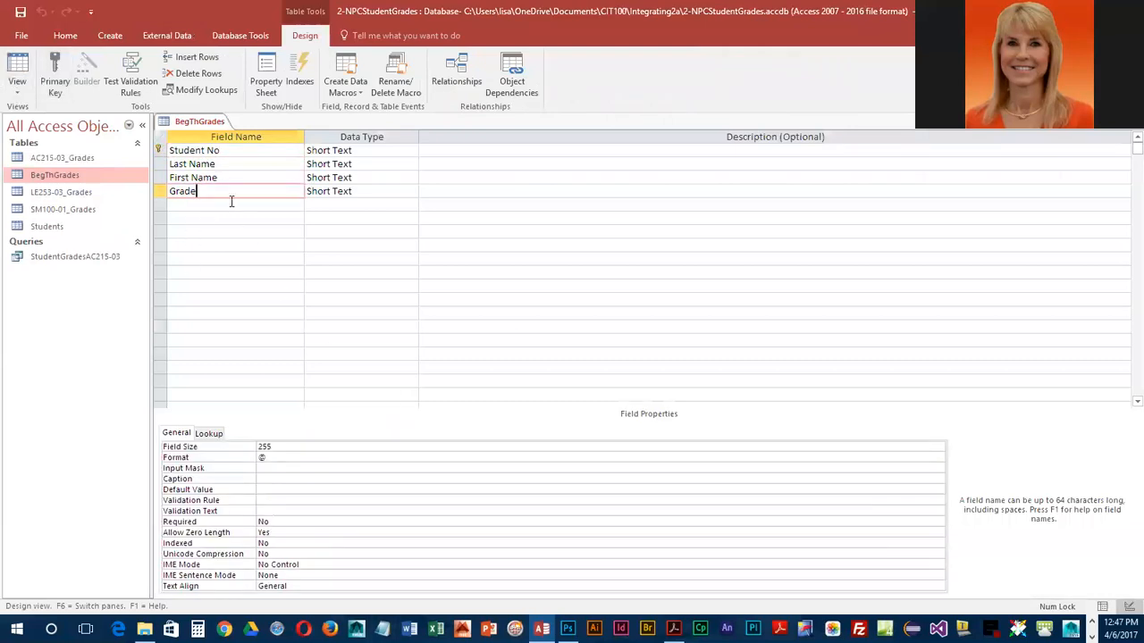
pyautogui.click(225, 151)
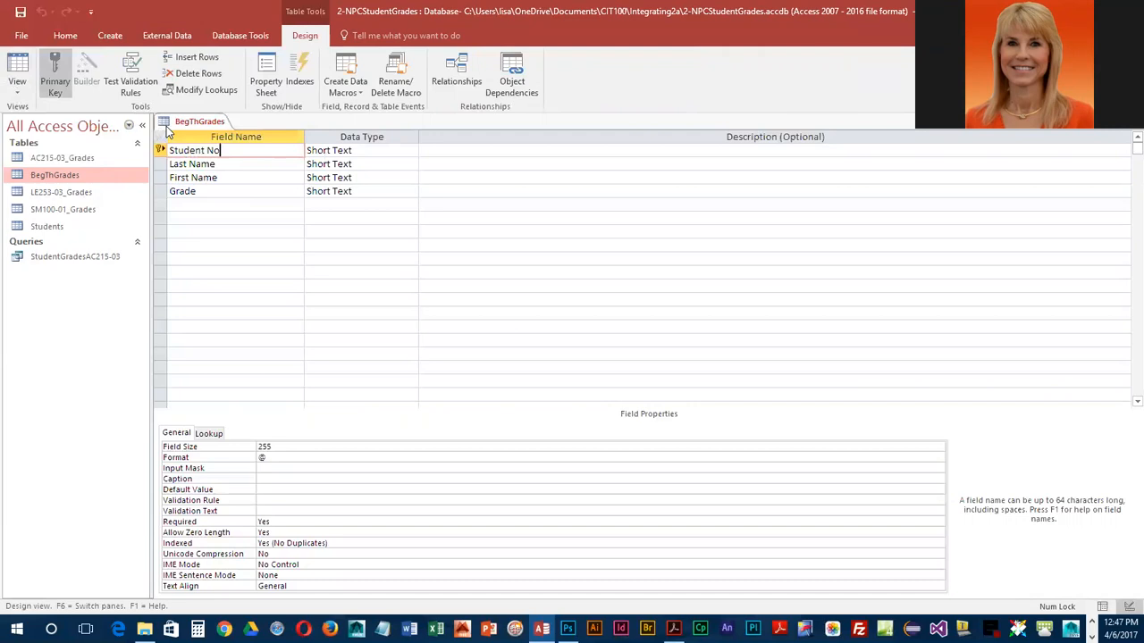
pyautogui.rightClick(198, 124)
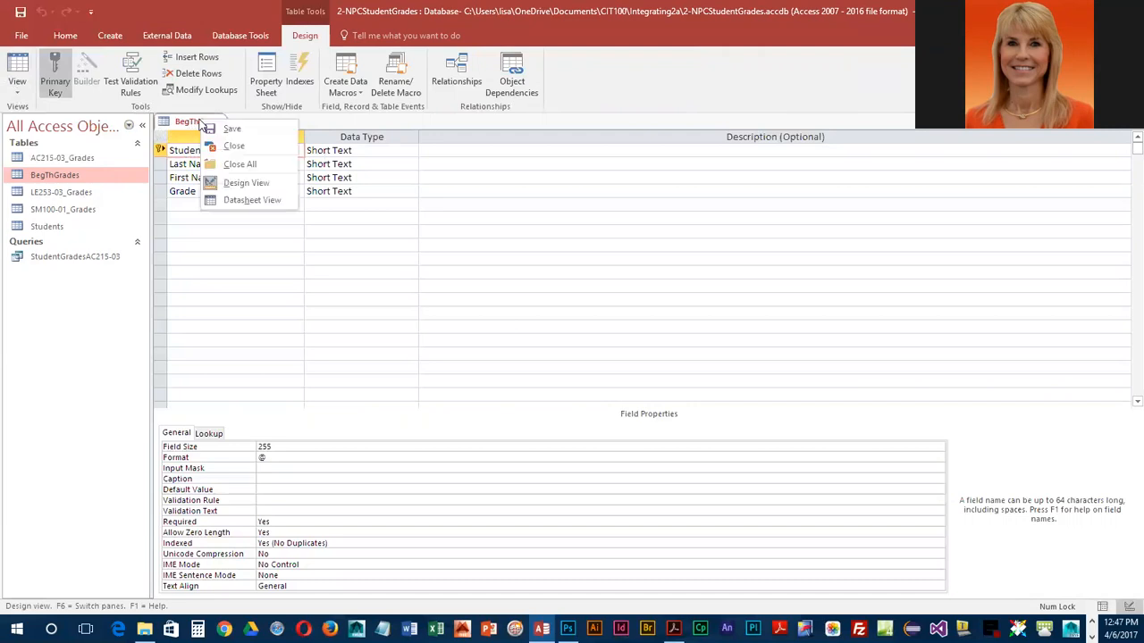
pyautogui.click(230, 147)
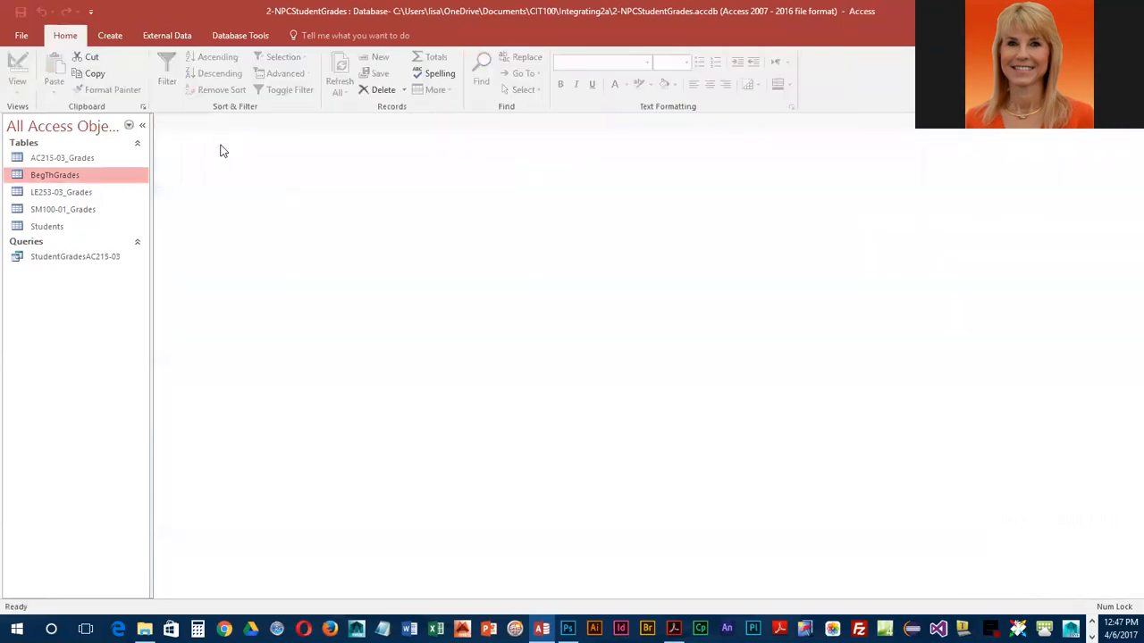